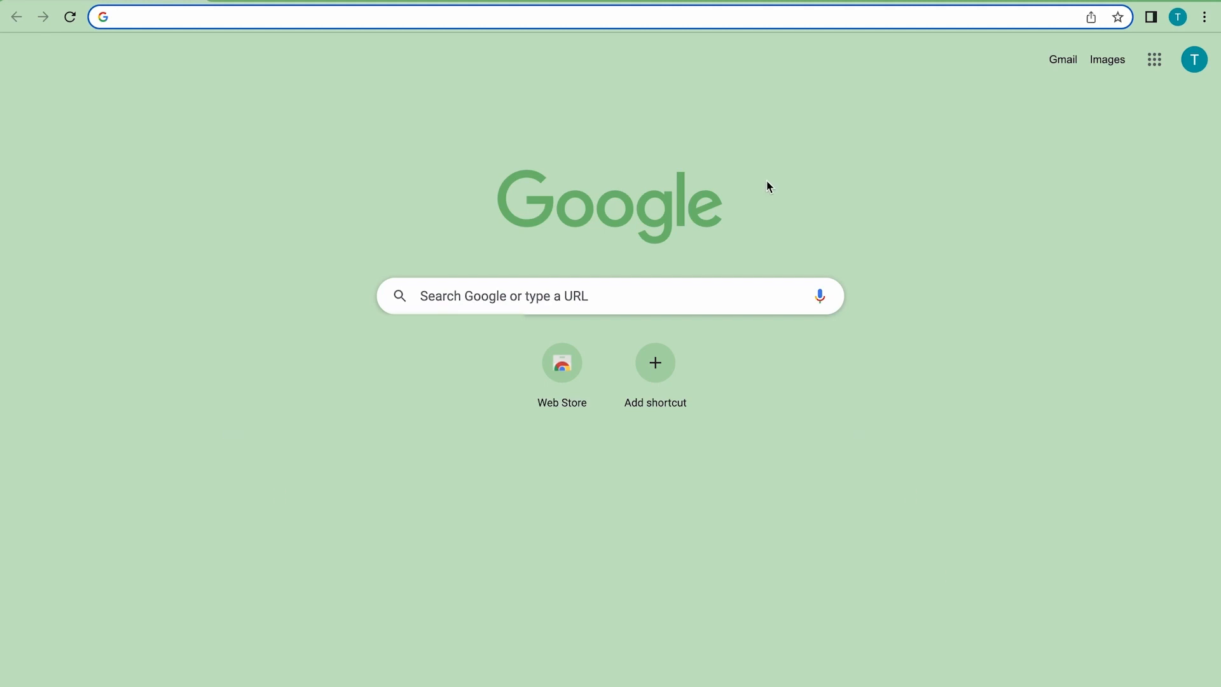
# - Search the web for "when i work" and open the site's account sign-up form
pyautogui.write('when i w')
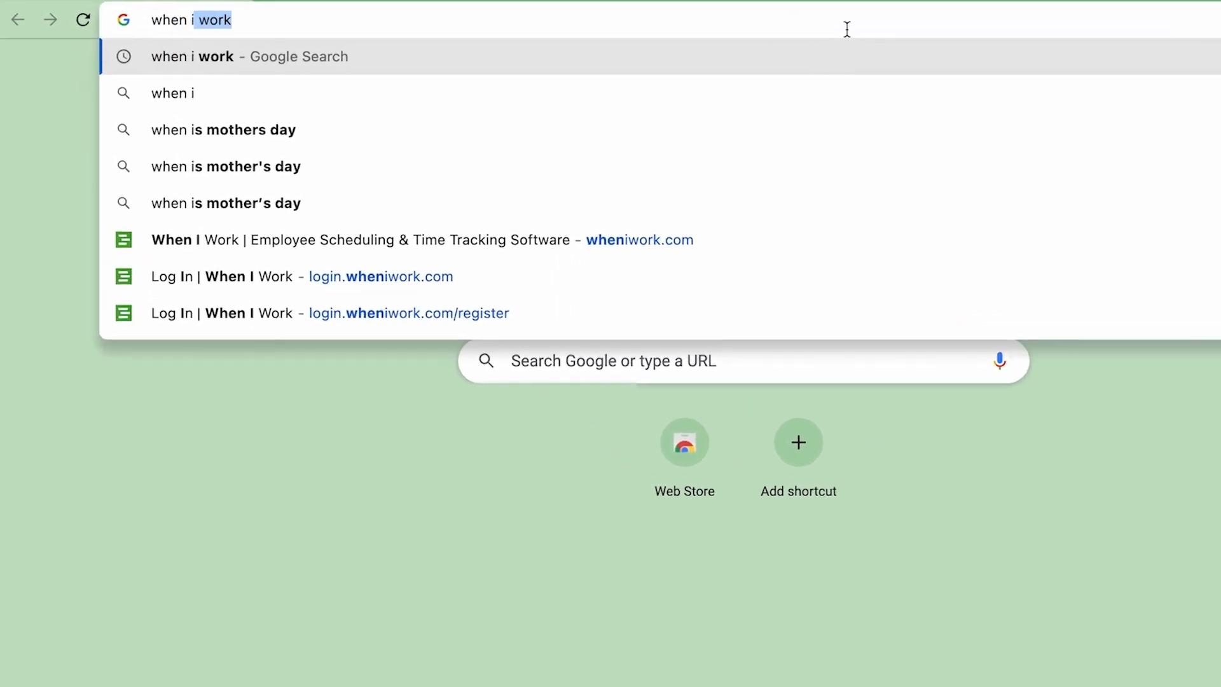
pyautogui.write('ork')
pyautogui.press('Return')
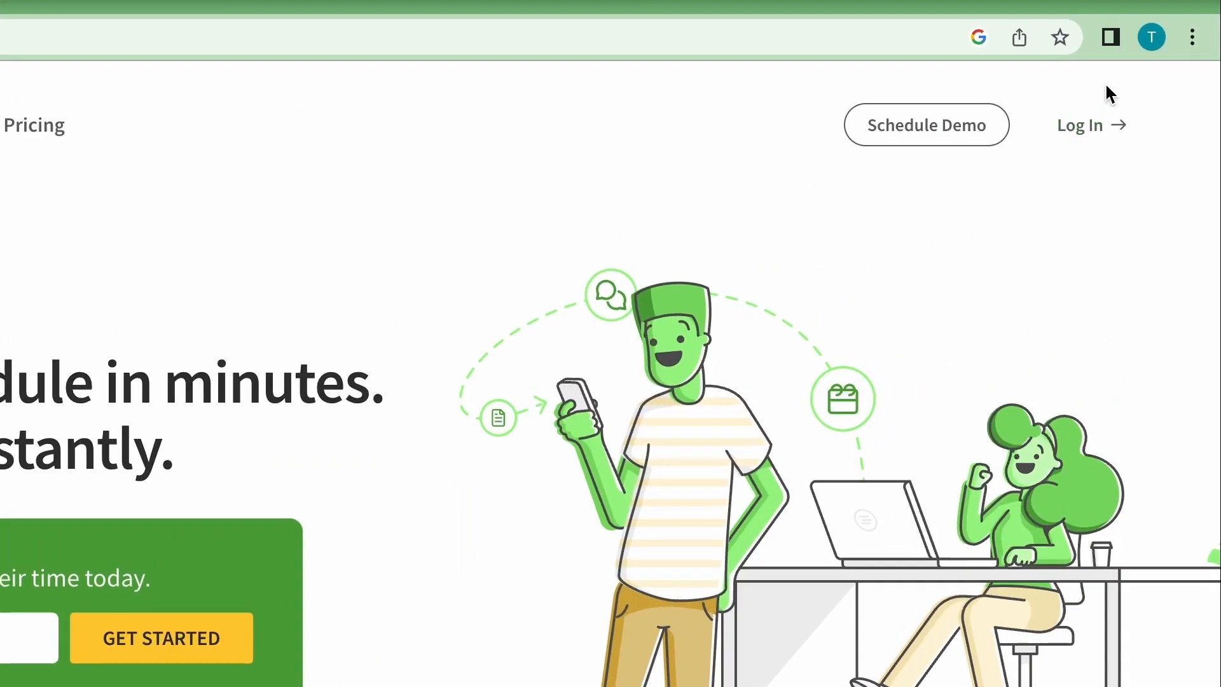
pyautogui.click(1101, 120)
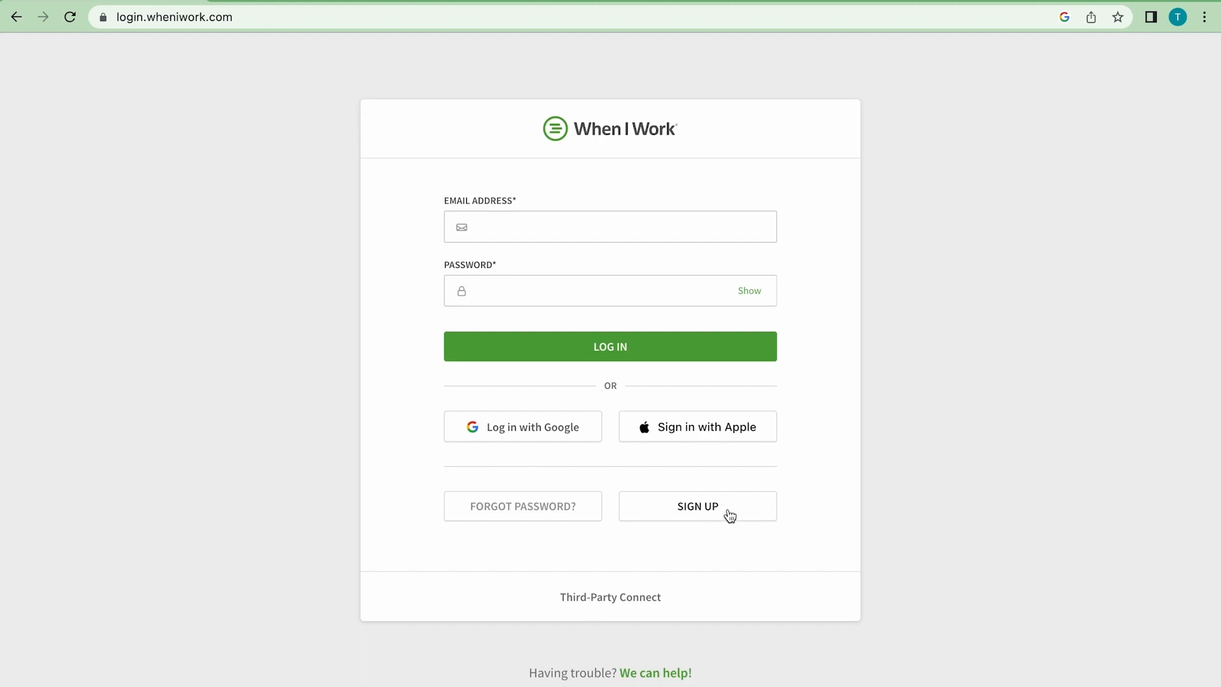
pyautogui.click(729, 513)
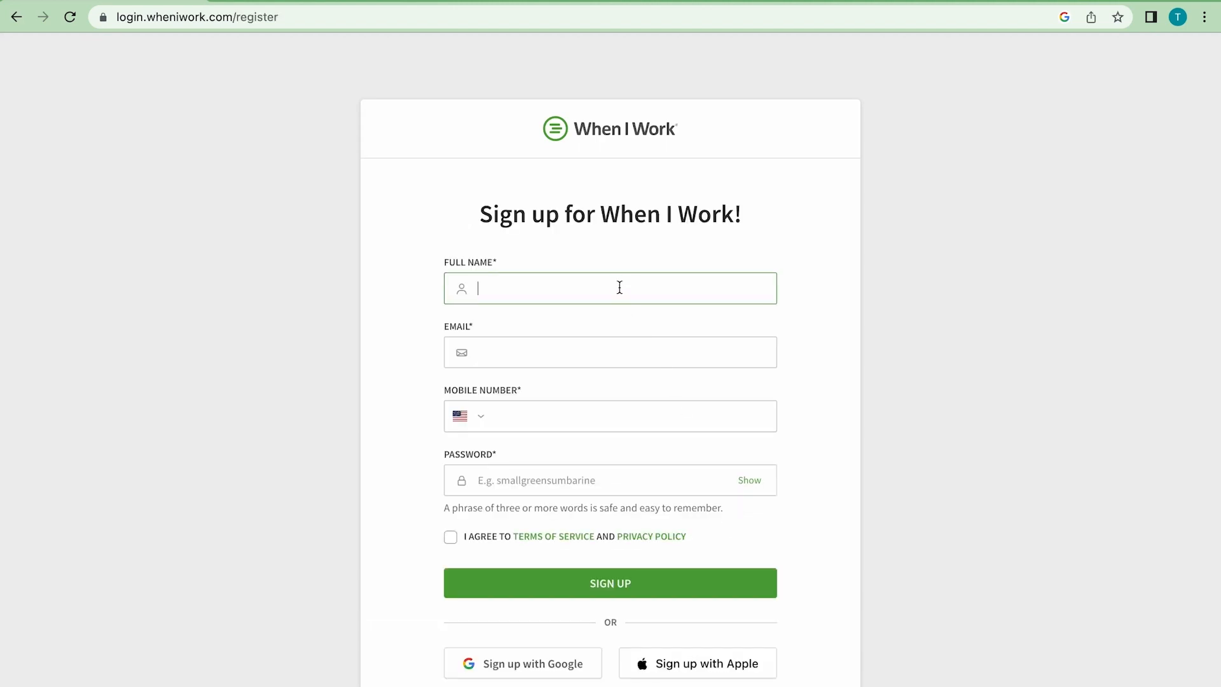
# - Fill in the sign-up form with the full name, e-mail, mobile number and account password
pyautogui.write('Top Biz Admin')
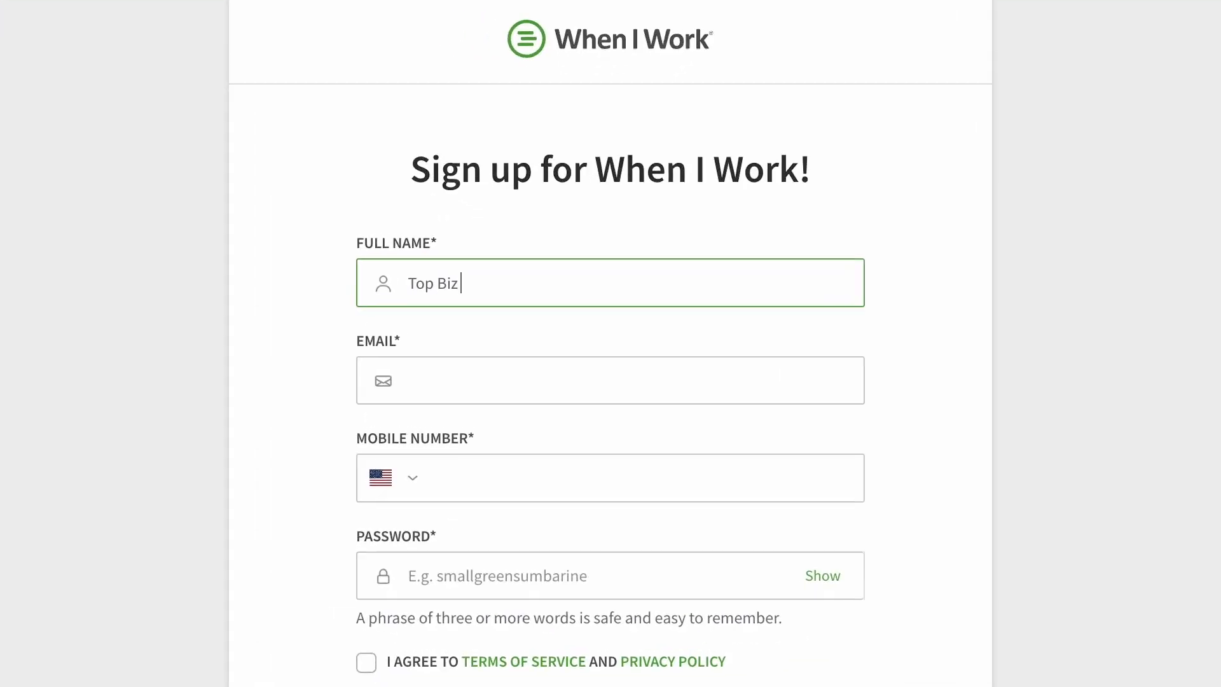
pyautogui.click(613, 341)
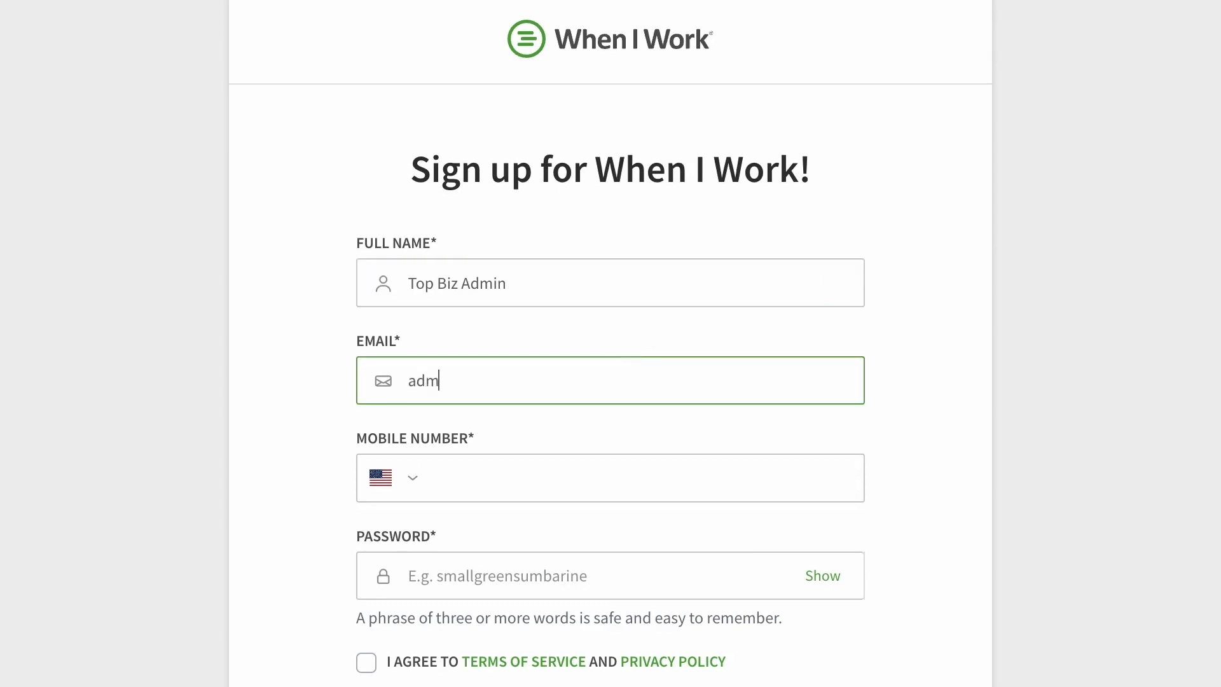
pyautogui.click(446, 499)
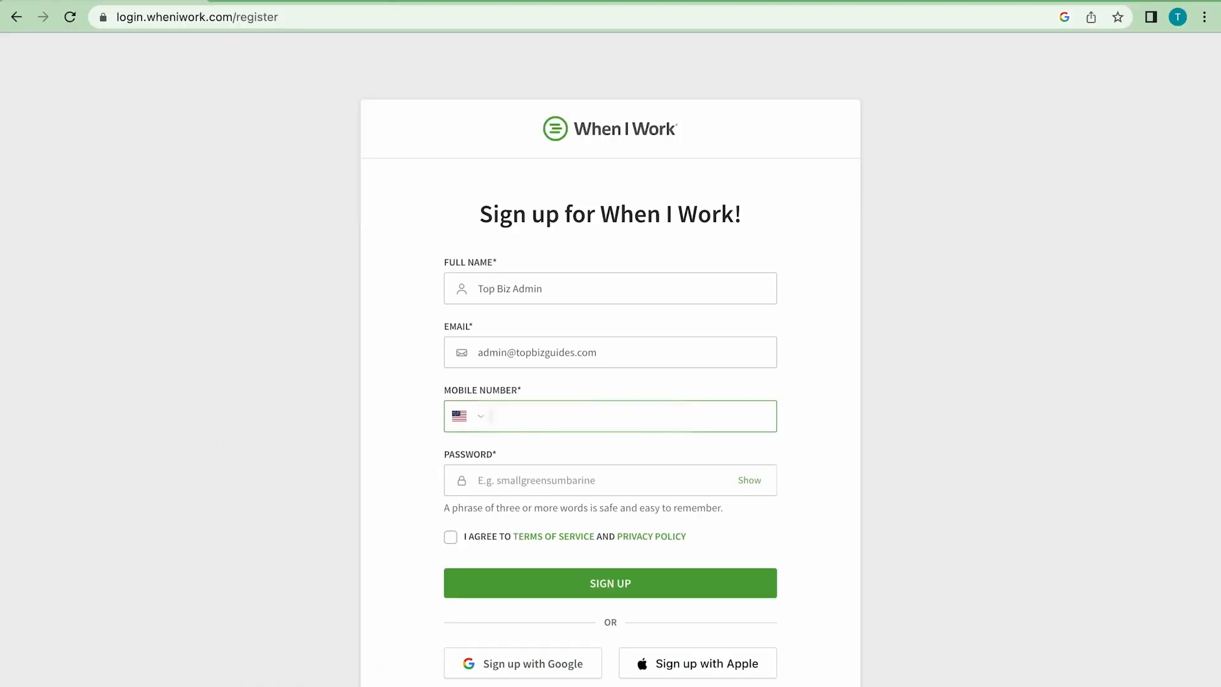
pyautogui.write('555-747-5507')
pyautogui.click(531, 583)
pyautogui.write('••••••••••')
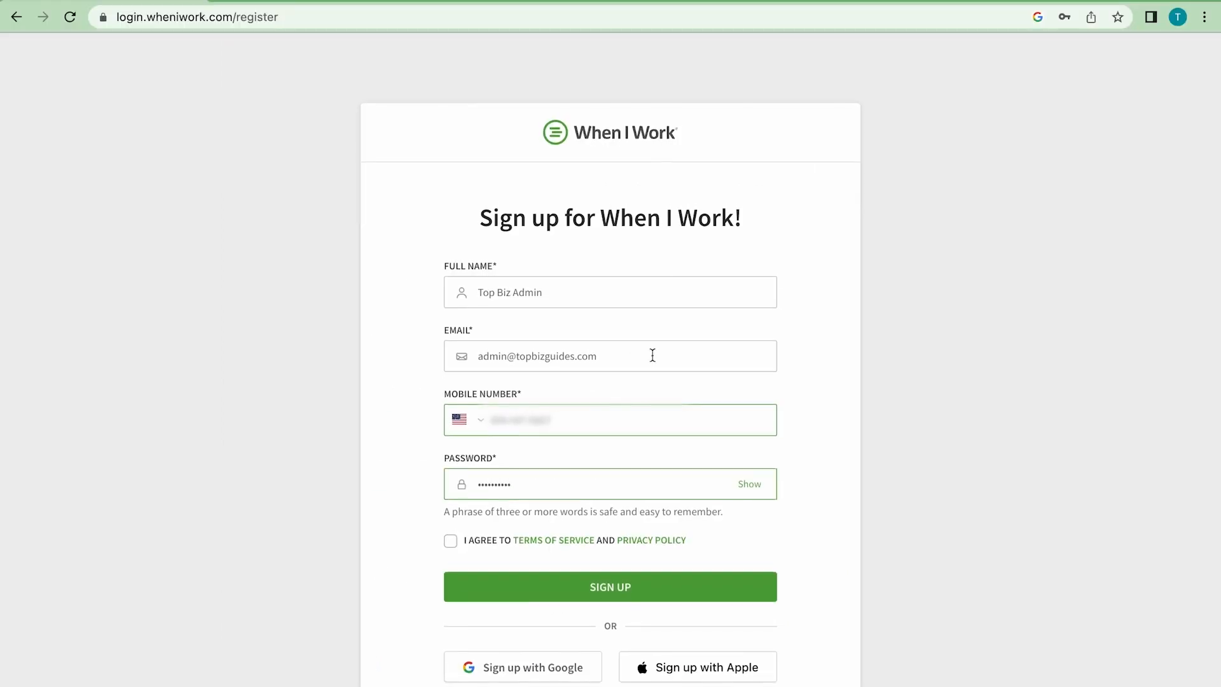
# - Agree to the terms of service and privacy policy, submit the registration, and save the login in the browser
pyautogui.click(451, 537)
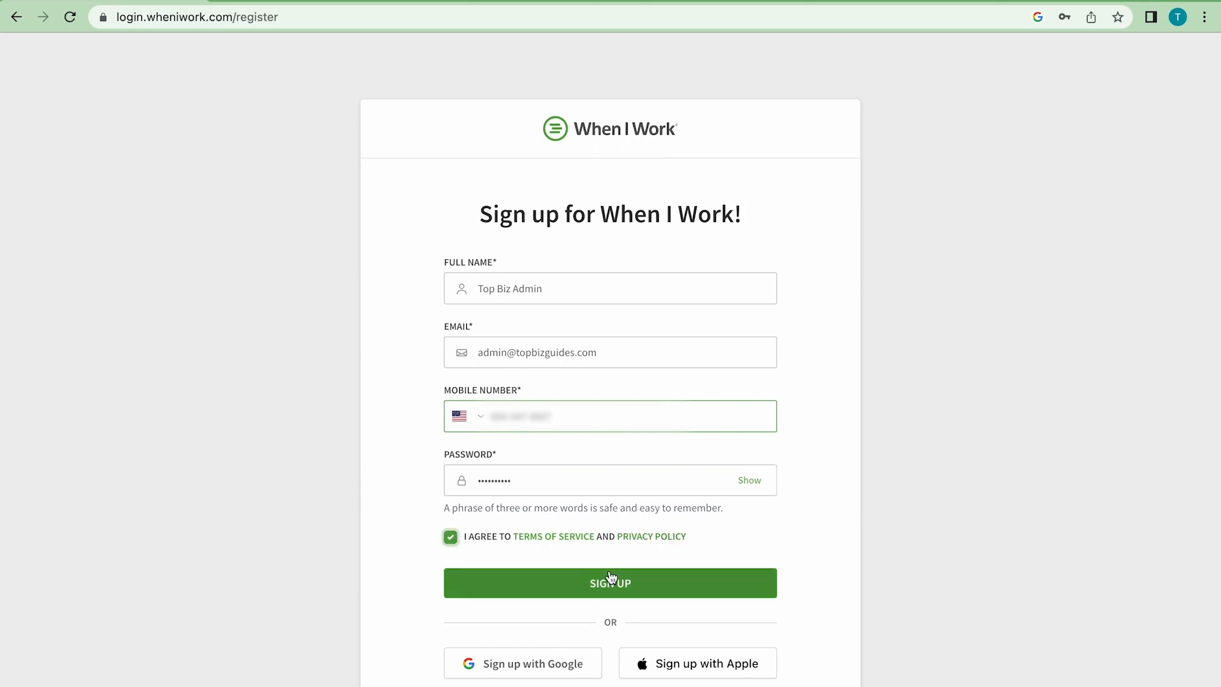
pyautogui.click(642, 583)
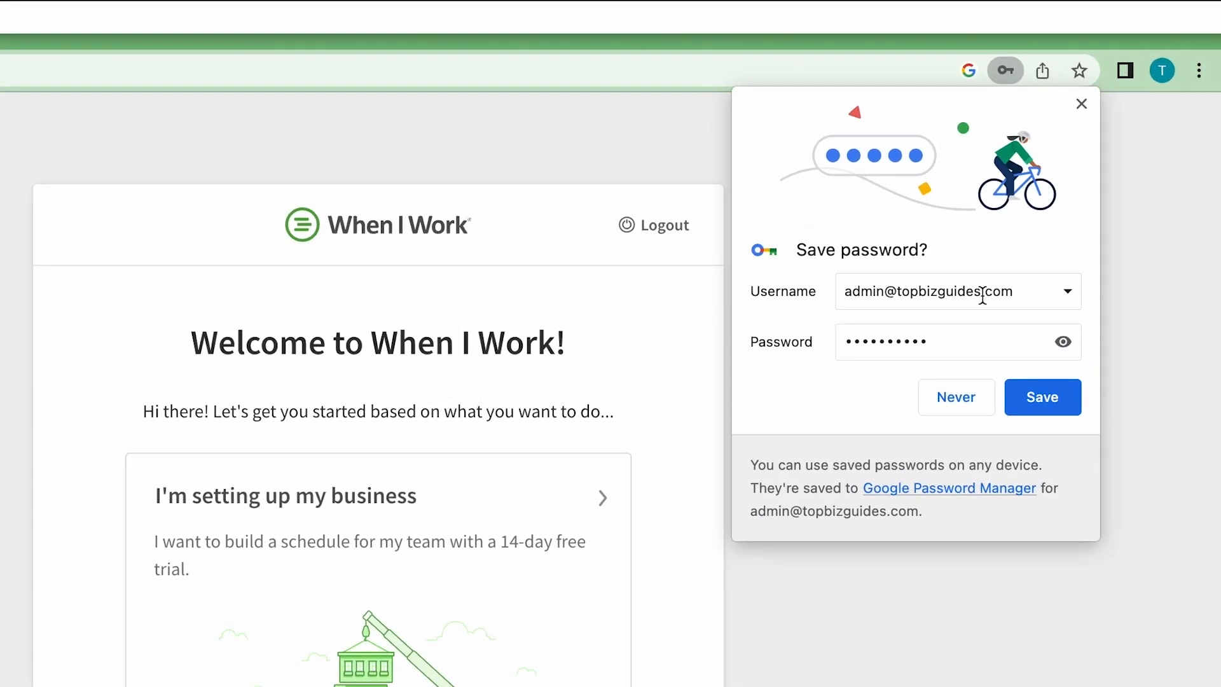
pyautogui.click(1042, 397)
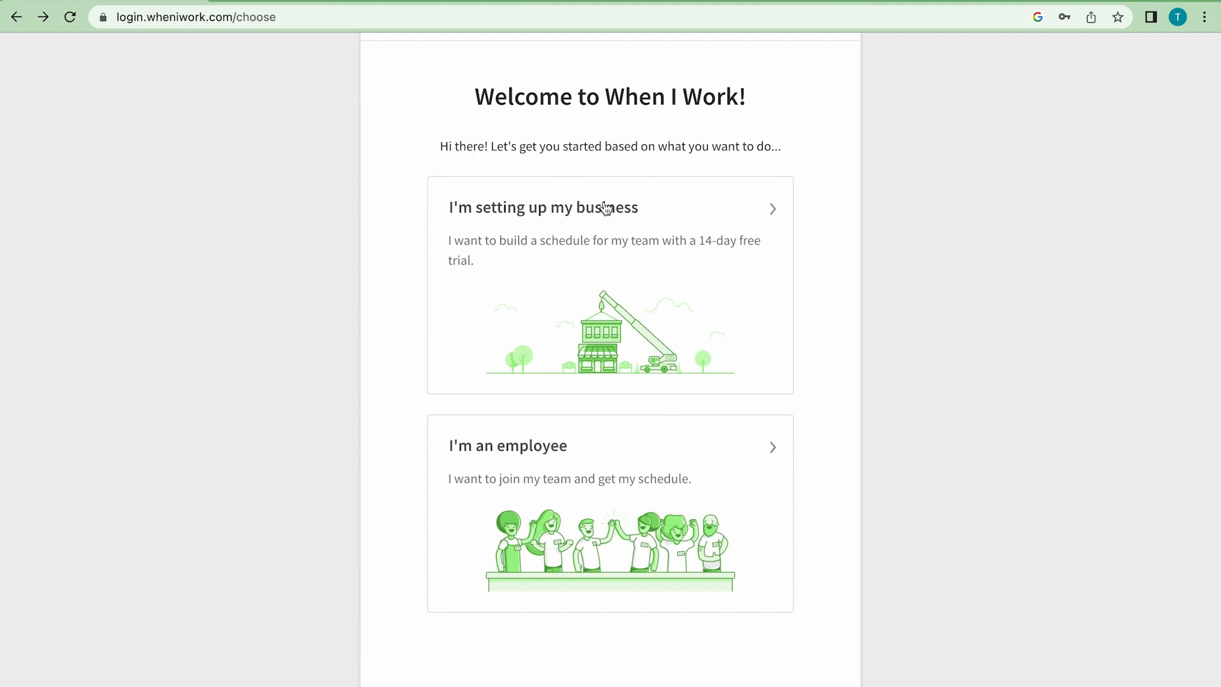
# - Choose to set up a business and create the workplace Top Biz Guides at Miami, FL, USA, accepting the shared address
pyautogui.click(670, 258)
pyautogui.click(637, 332)
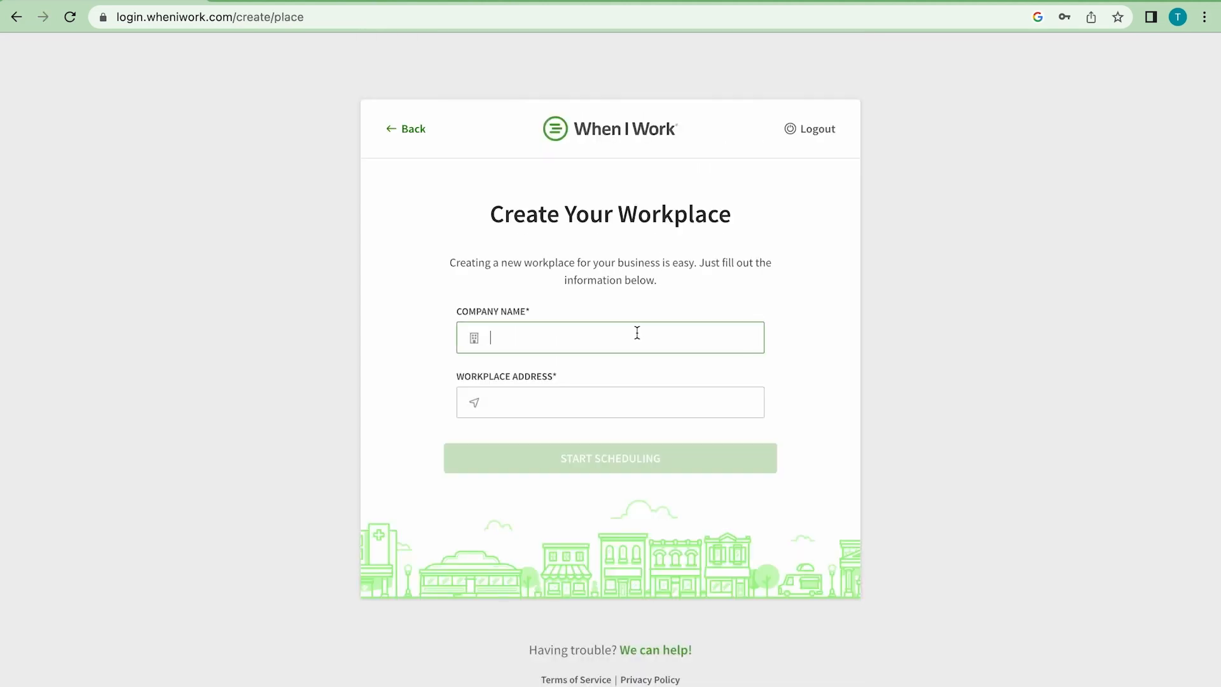
pyautogui.write('Top Biz Guides')
pyautogui.click(657, 403)
pyautogui.write('Miami,')
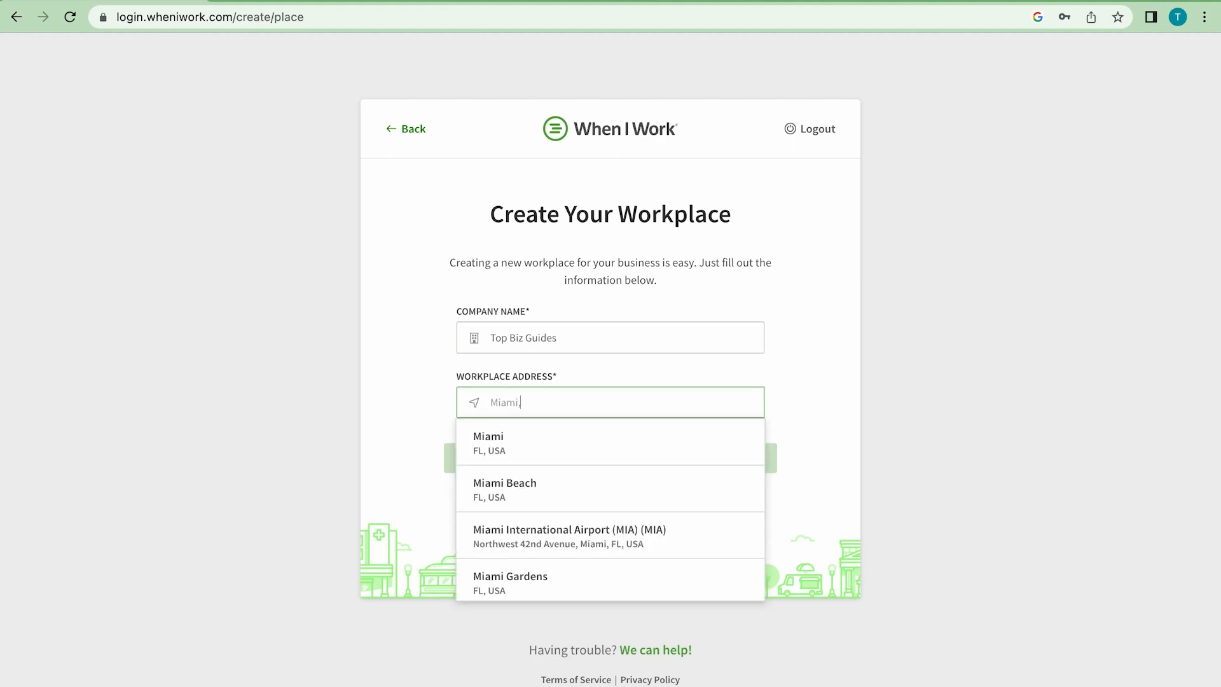
pyautogui.click(674, 443)
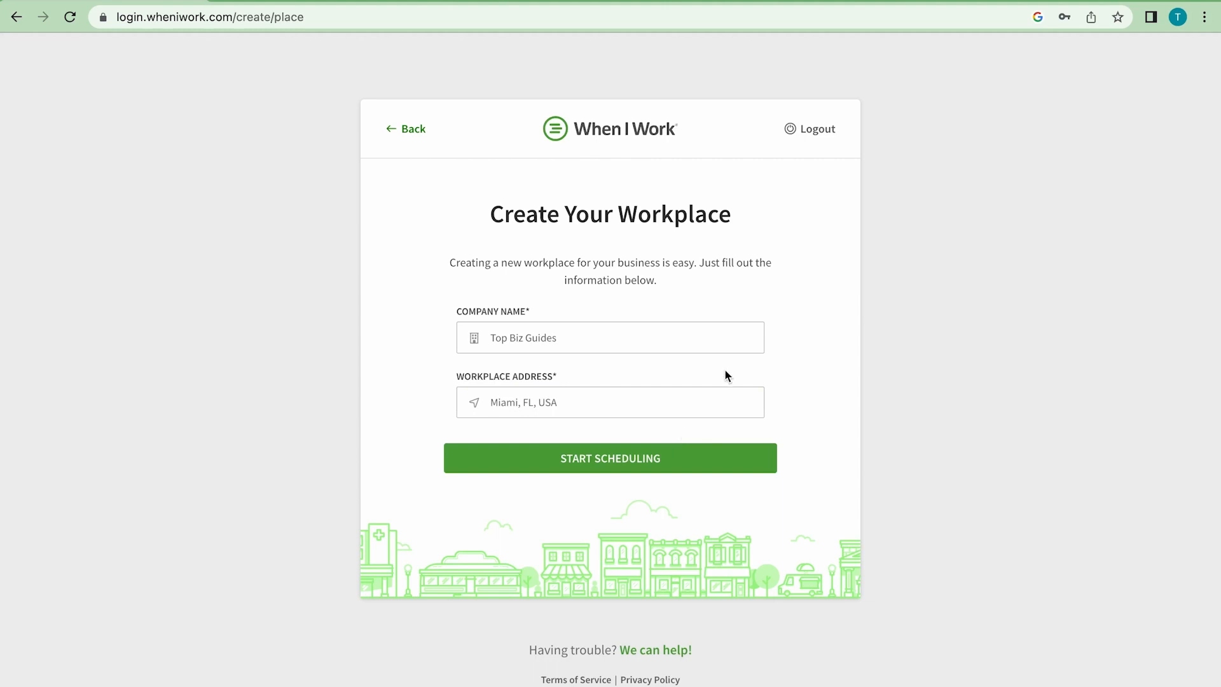
pyautogui.click(697, 450)
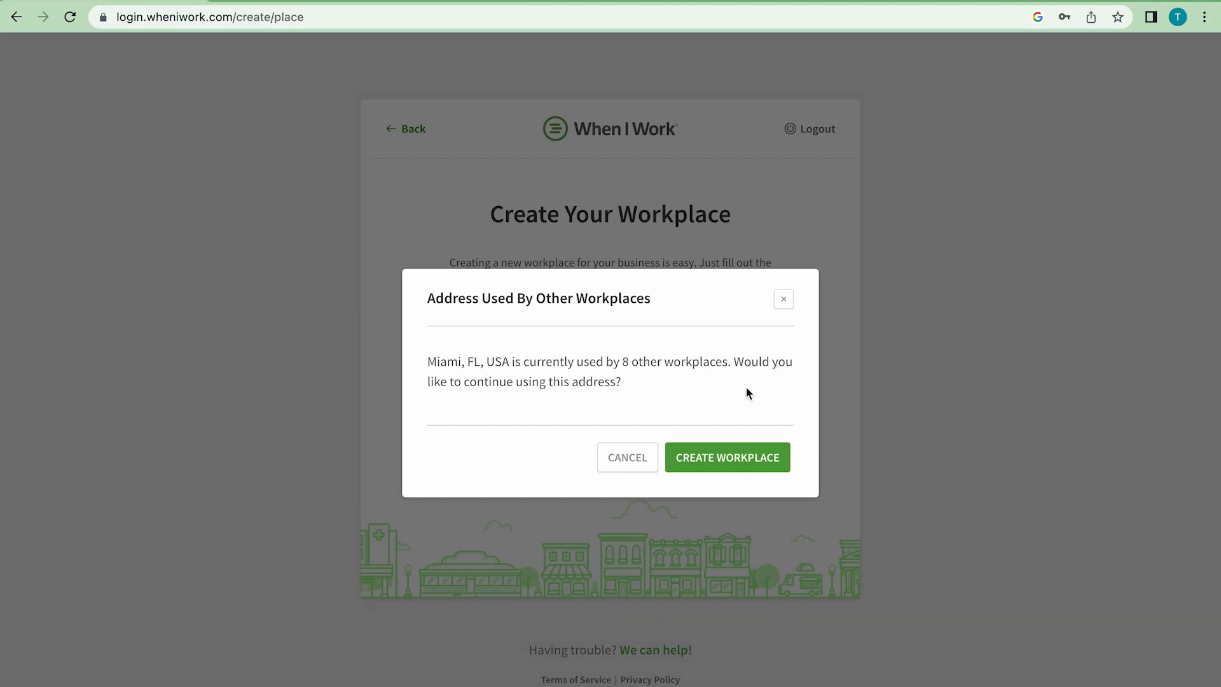
pyautogui.click(766, 455)
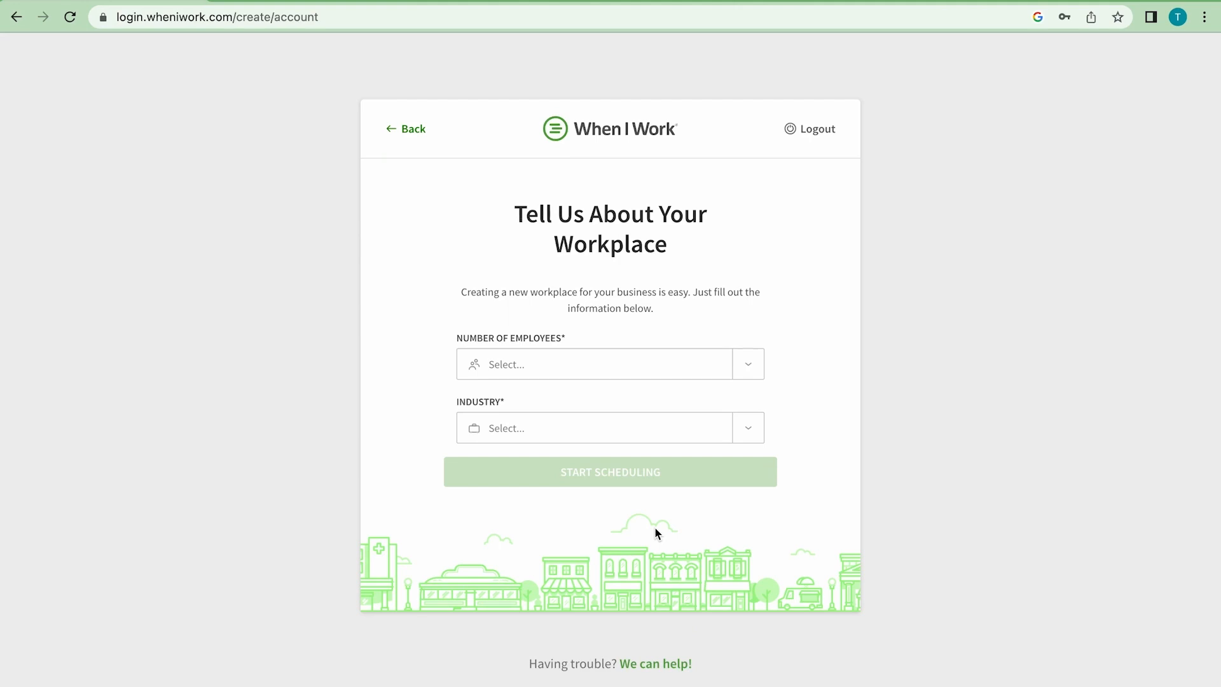
# - Set the workplace's number of employees to 1-20 and its industry to Food Services, and start scheduling
pyautogui.click(749, 363)
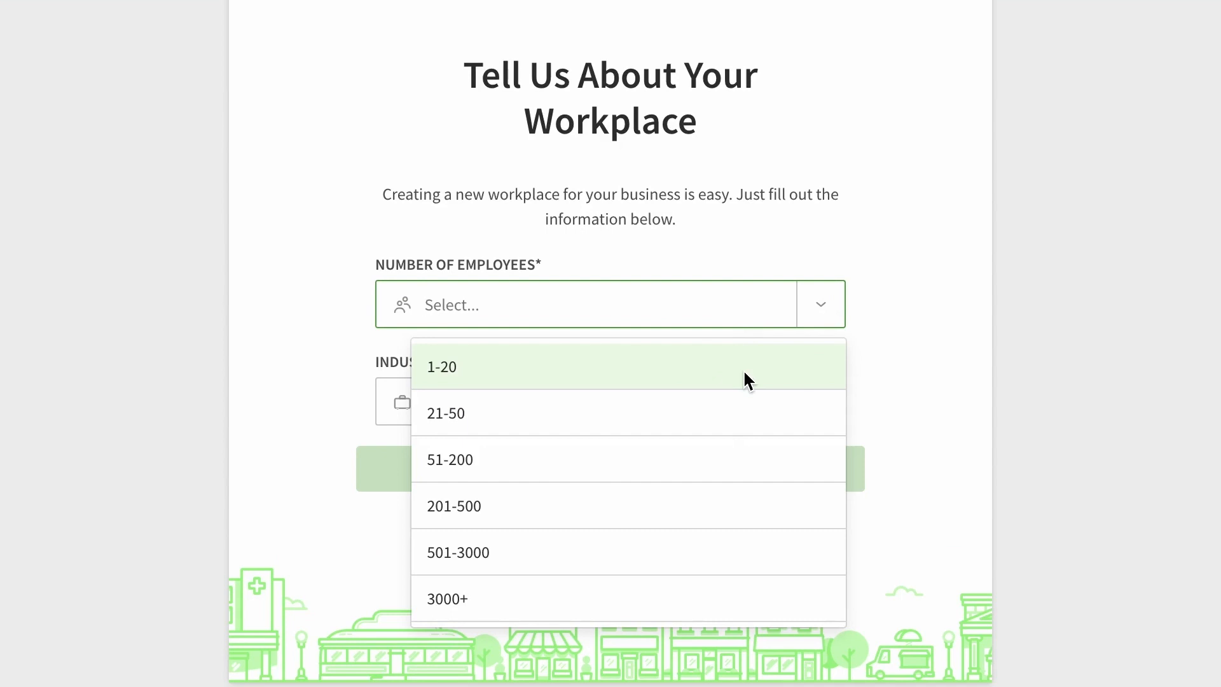
pyautogui.click(744, 372)
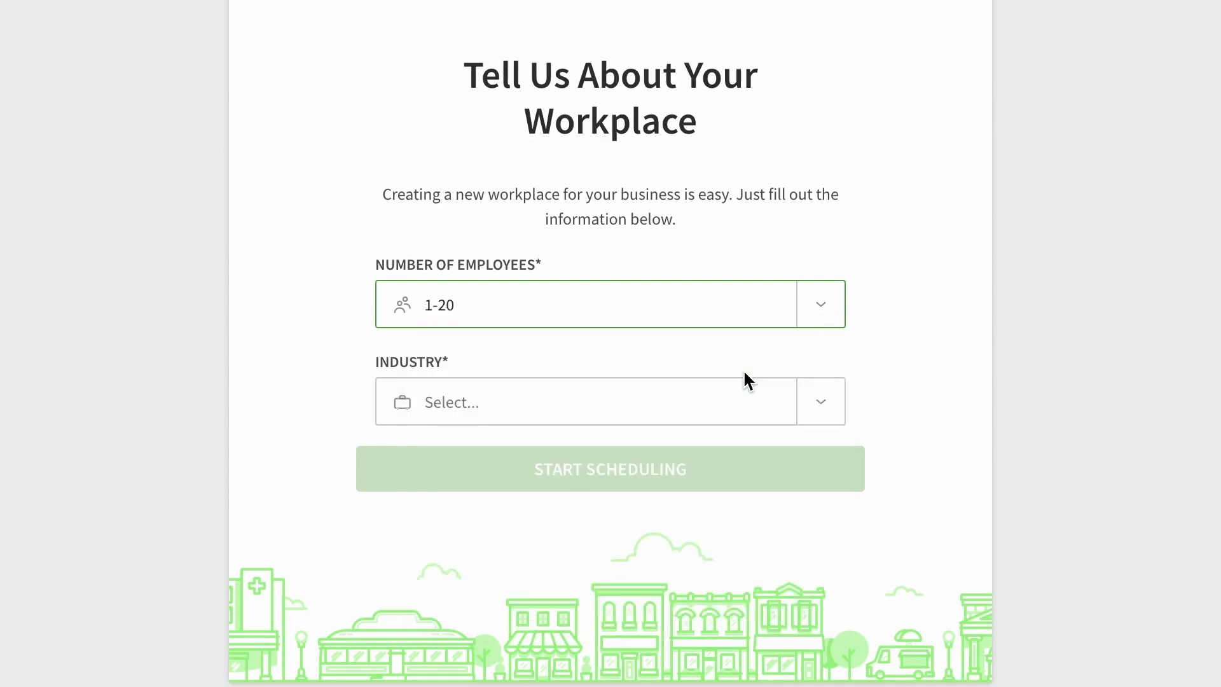
pyautogui.click(820, 402)
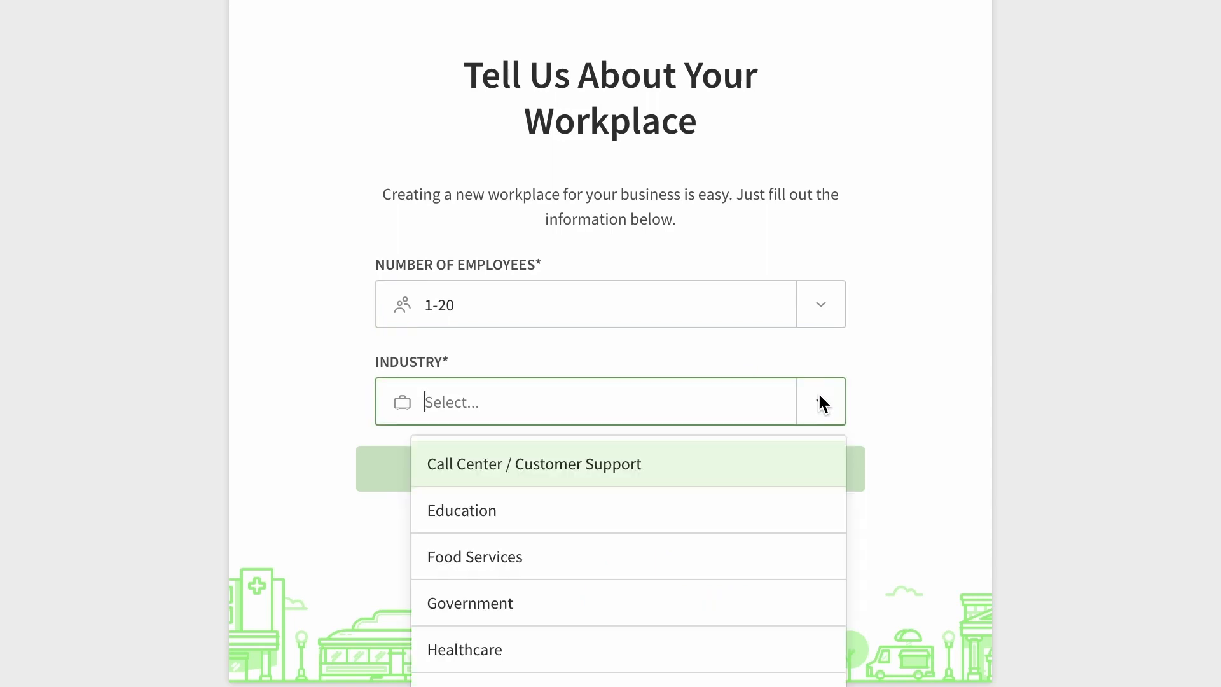
pyautogui.click(738, 568)
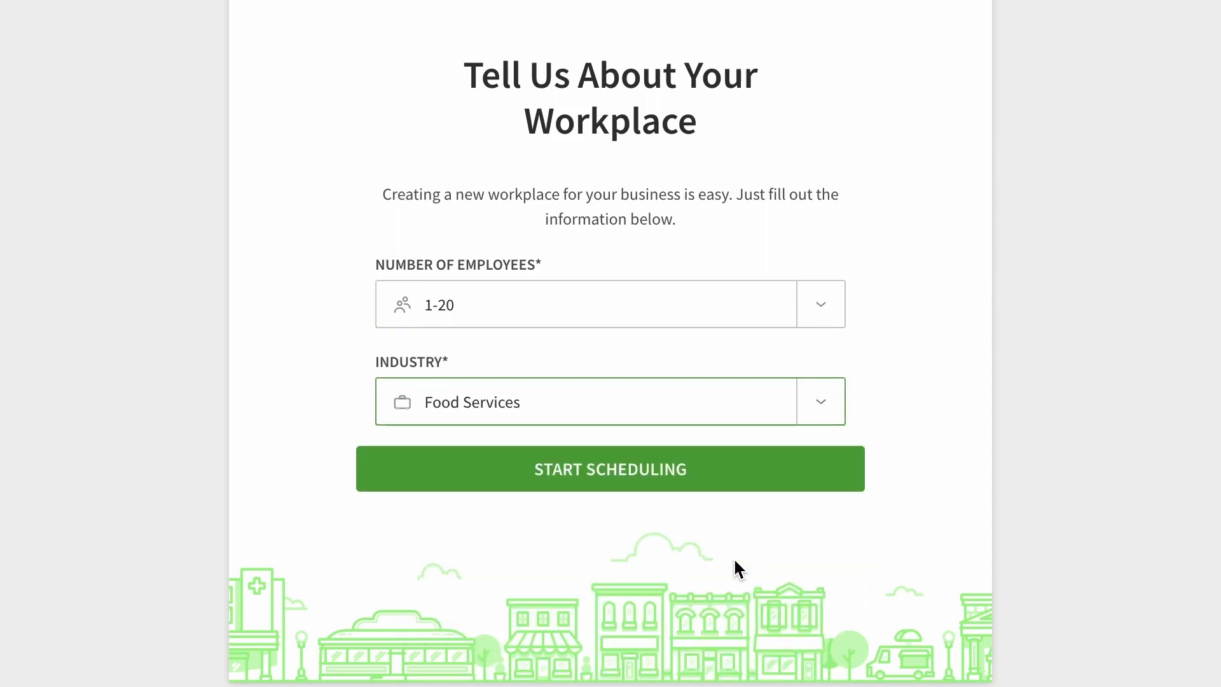
pyautogui.click(813, 487)
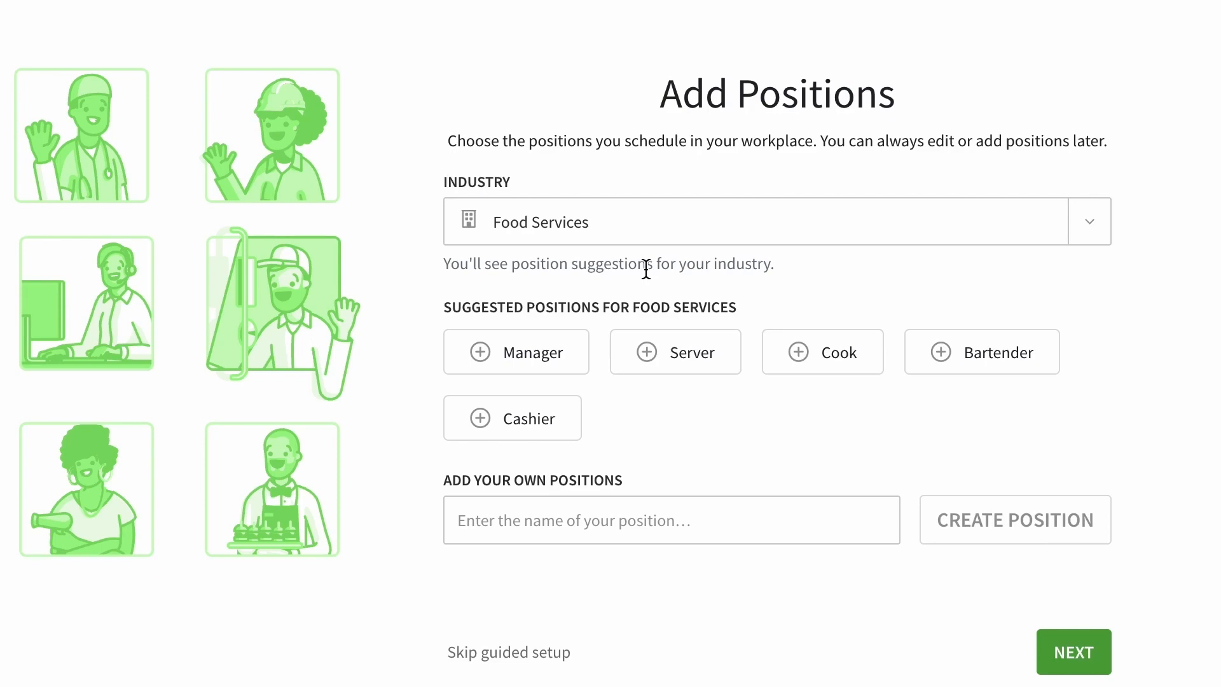
# - Add the suggested positions Manager, Server, Cook and Bartender plus a custom Host position, and continue to the users
pyautogui.click(483, 354)
pyautogui.click(649, 350)
pyautogui.click(790, 355)
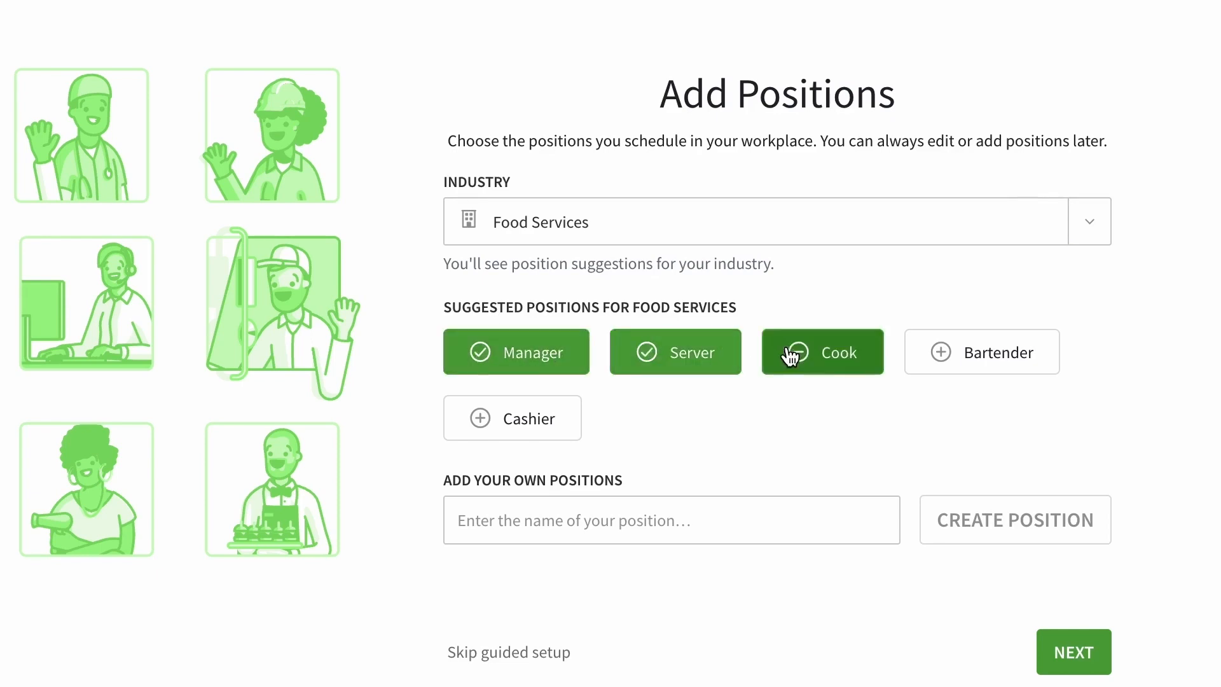
pyautogui.click(936, 351)
pyautogui.click(700, 520)
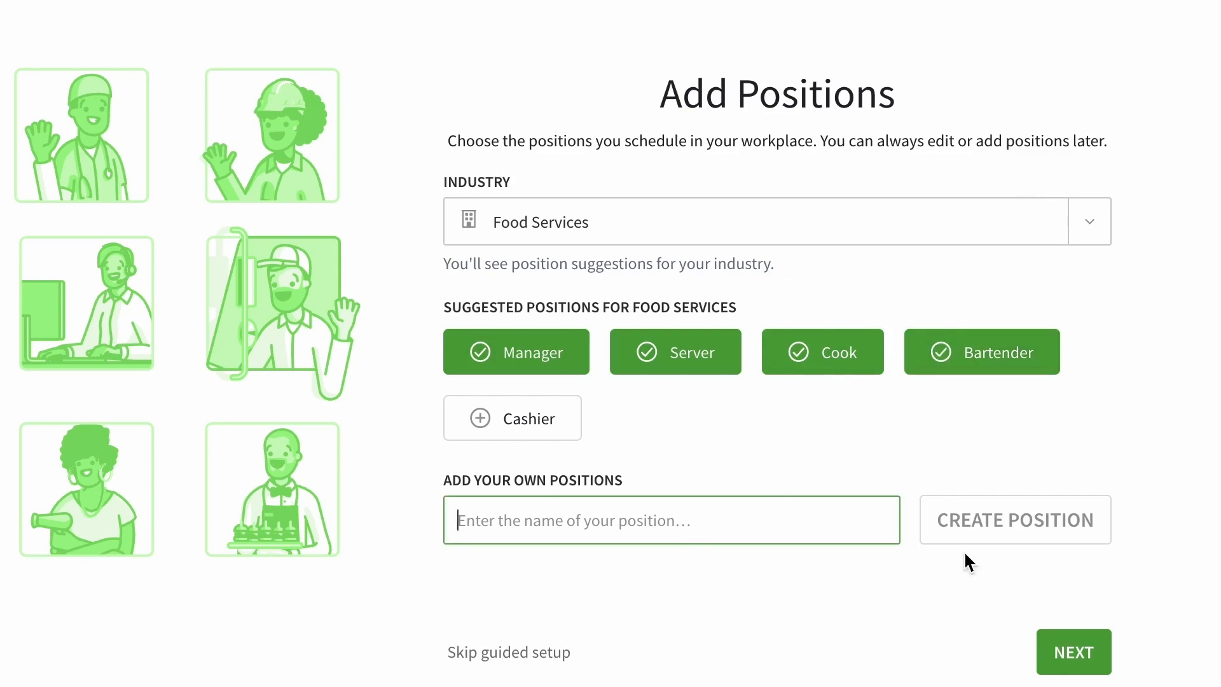
pyautogui.write('Host')
pyautogui.click(1065, 537)
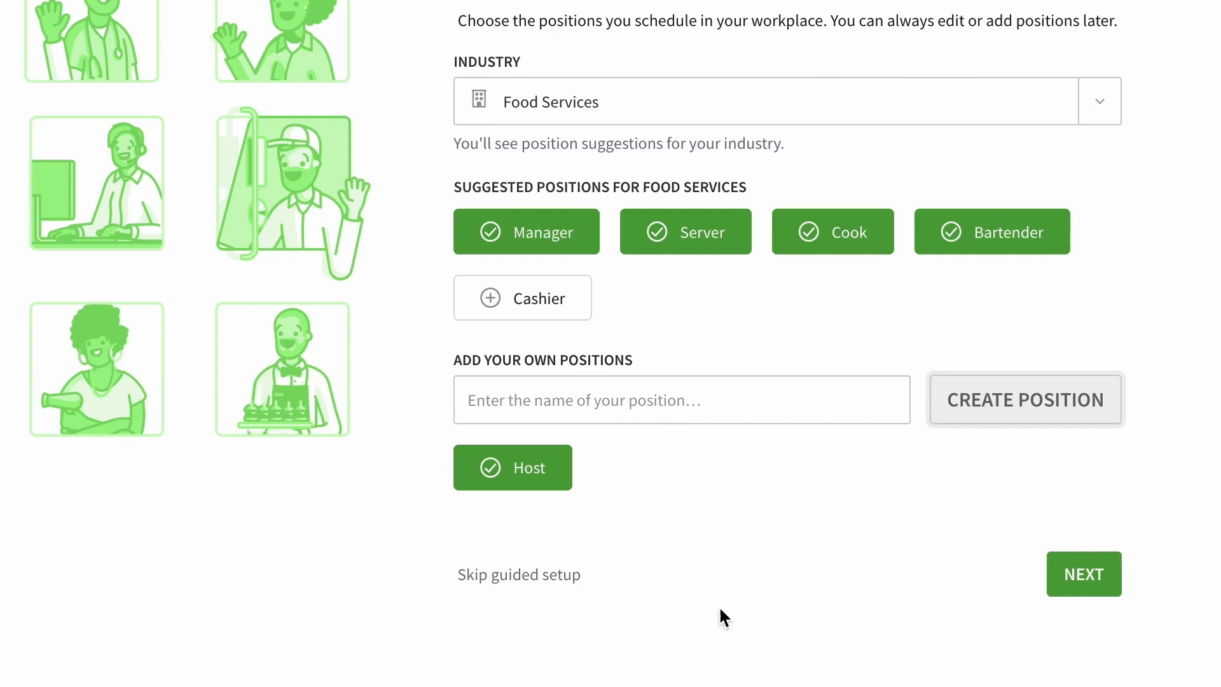
pyautogui.click(1101, 575)
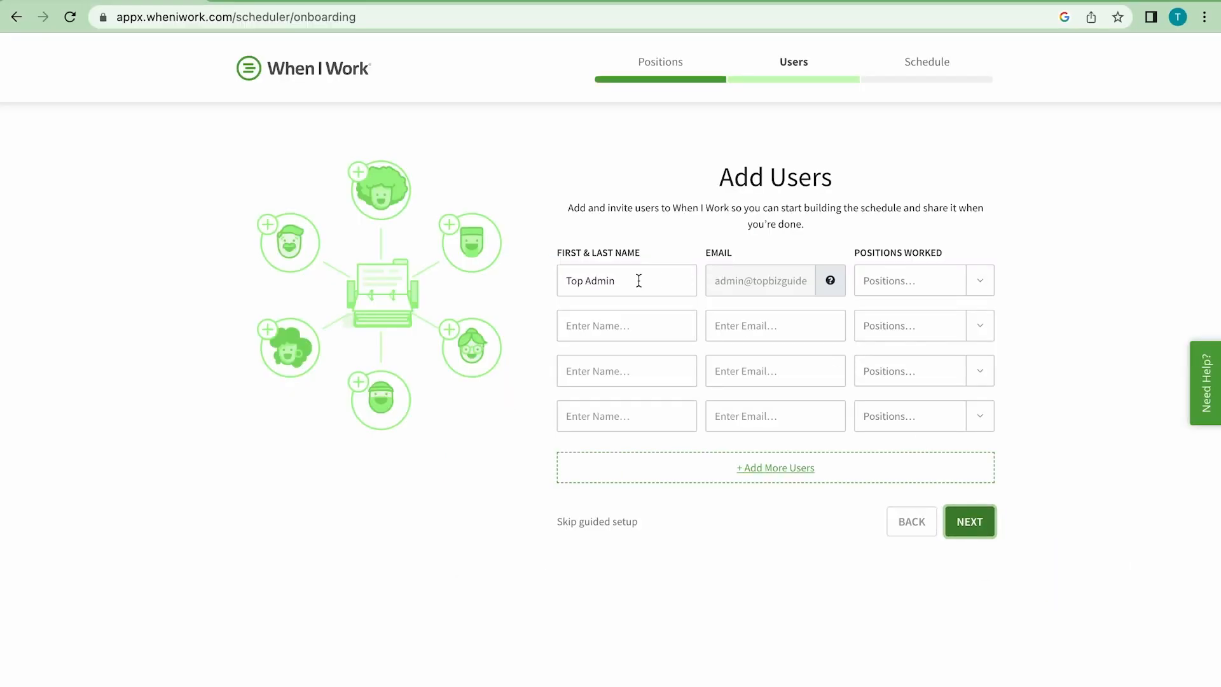
# - Assign the Host position to the admin and add a second user with full name, e-mail and the Bartender position
pyautogui.click(975, 270)
pyautogui.click(952, 340)
pyautogui.click(663, 318)
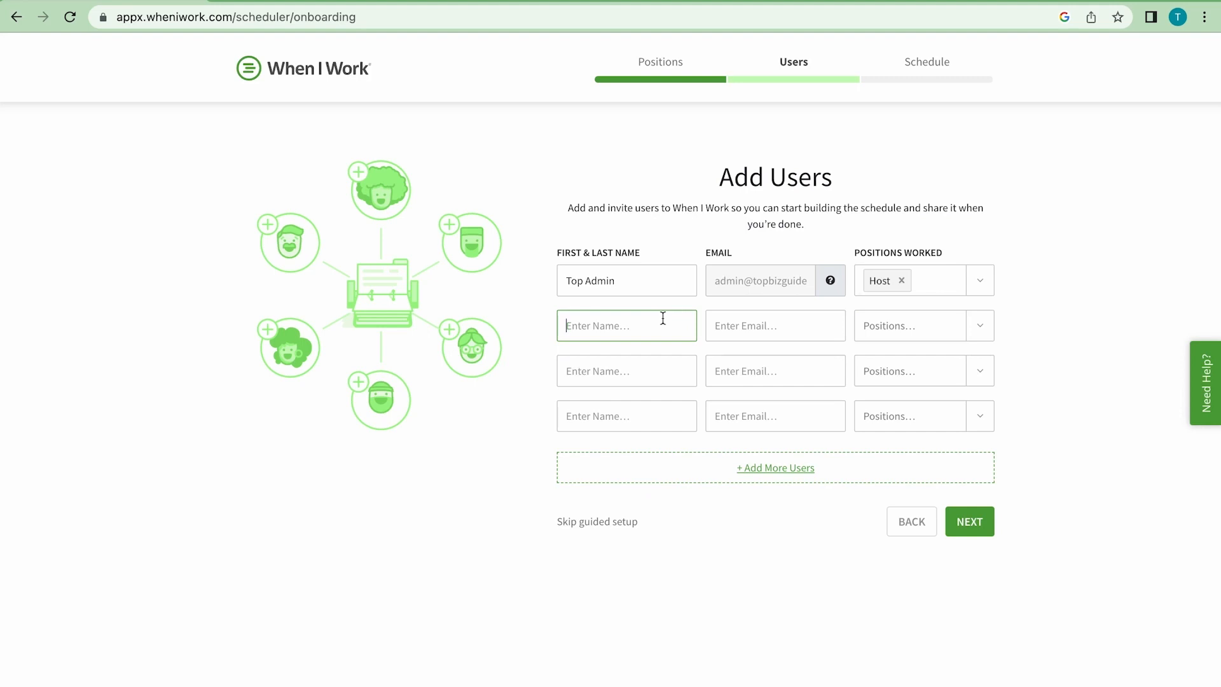
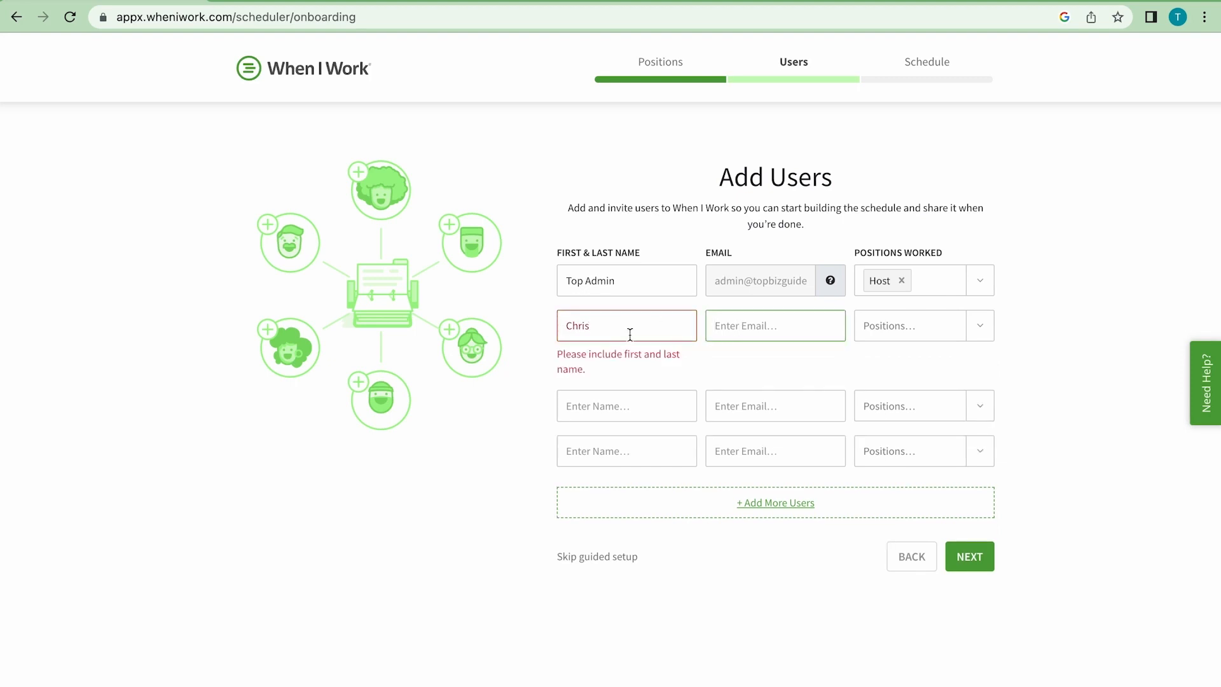
pyautogui.click(776, 332)
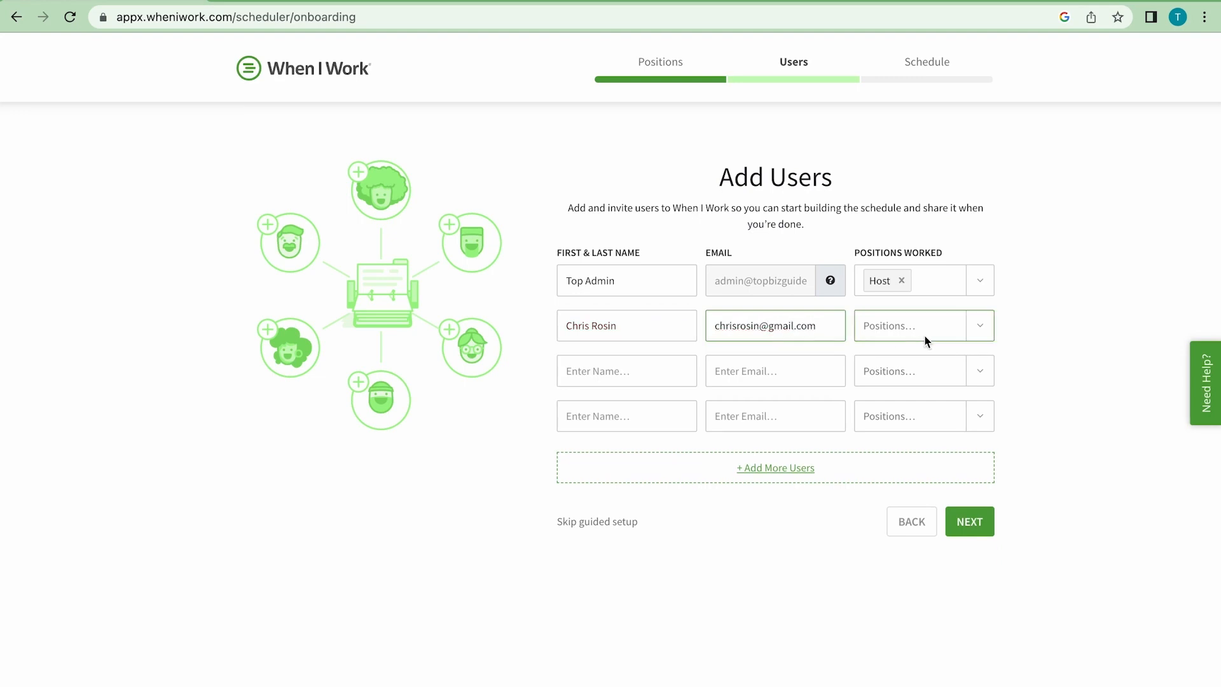
pyautogui.click(975, 331)
pyautogui.click(945, 367)
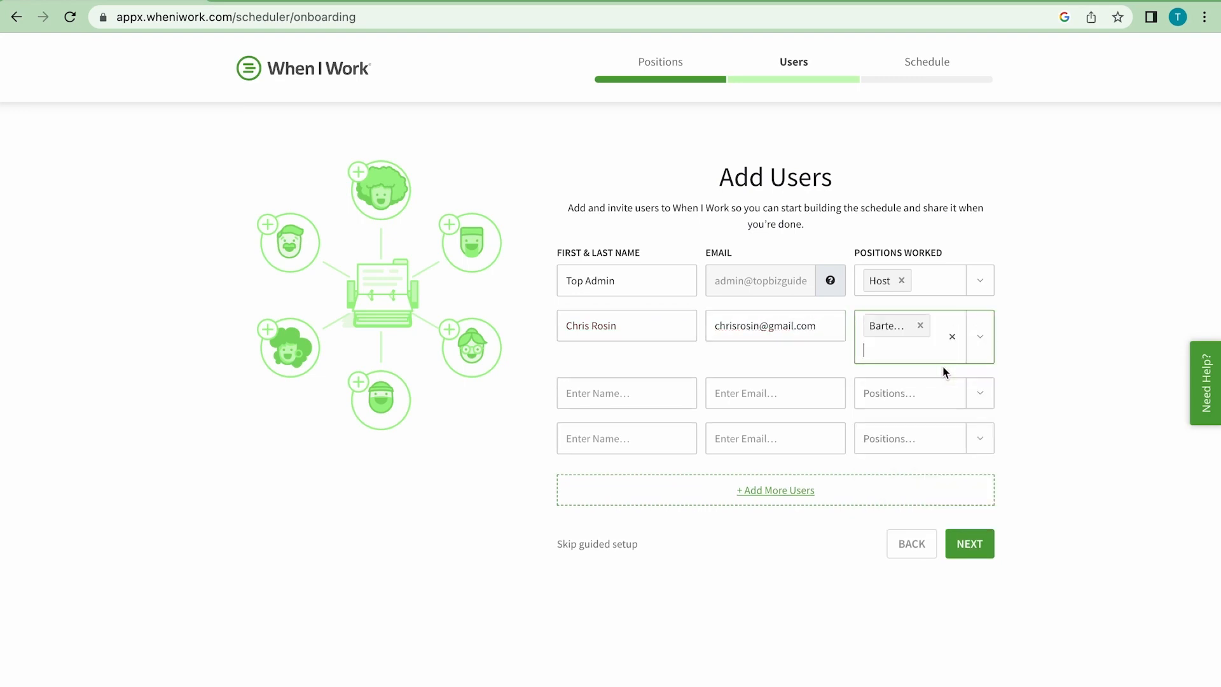
pyautogui.click(979, 541)
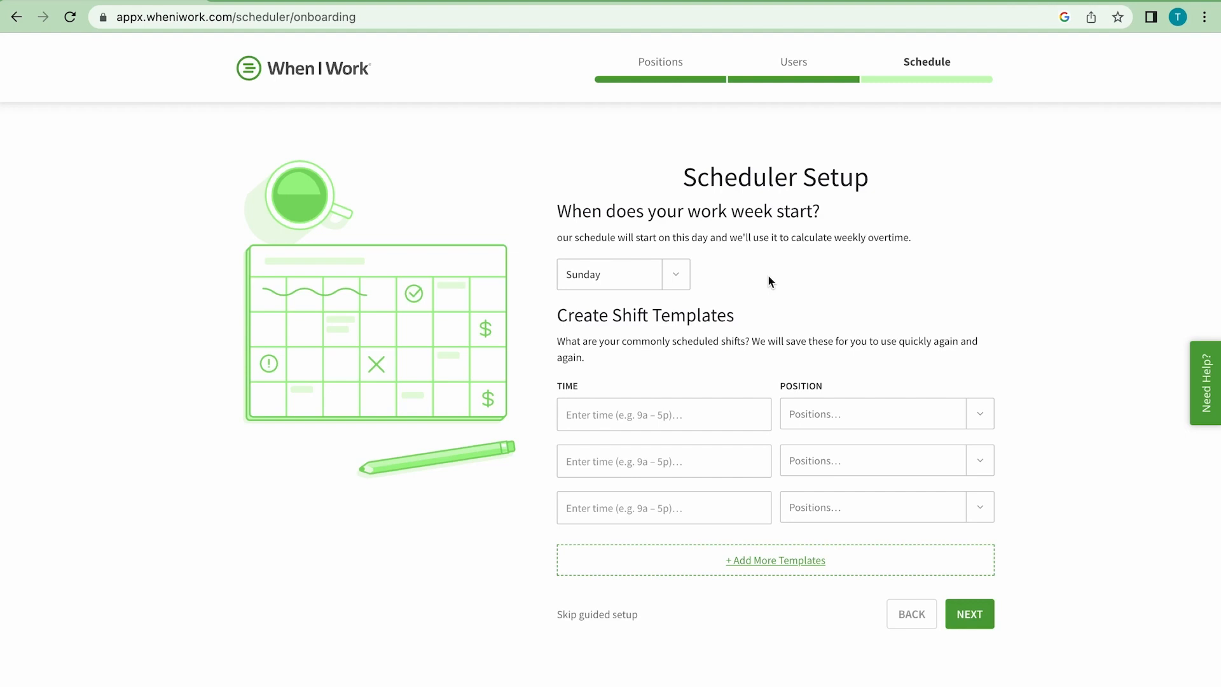
# - Set the work week to start on Monday and create a 9:00AM - 5:00PM shift template for Bartender
pyautogui.click(680, 273)
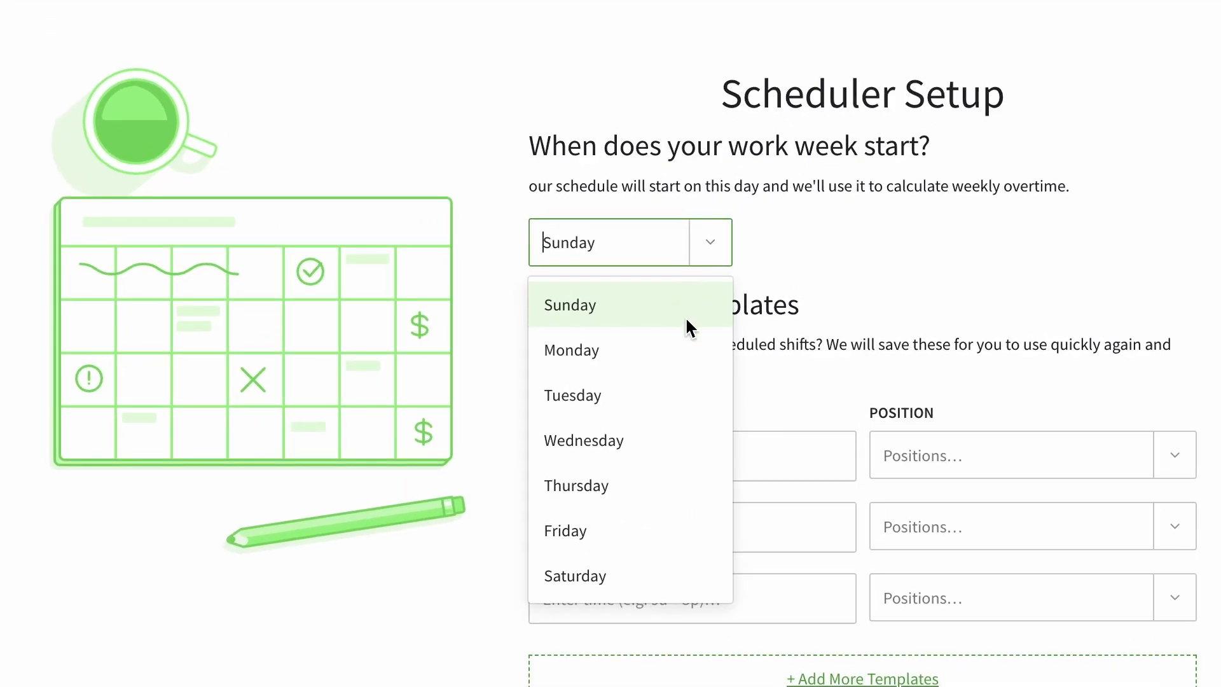
pyautogui.click(681, 349)
pyautogui.click(699, 454)
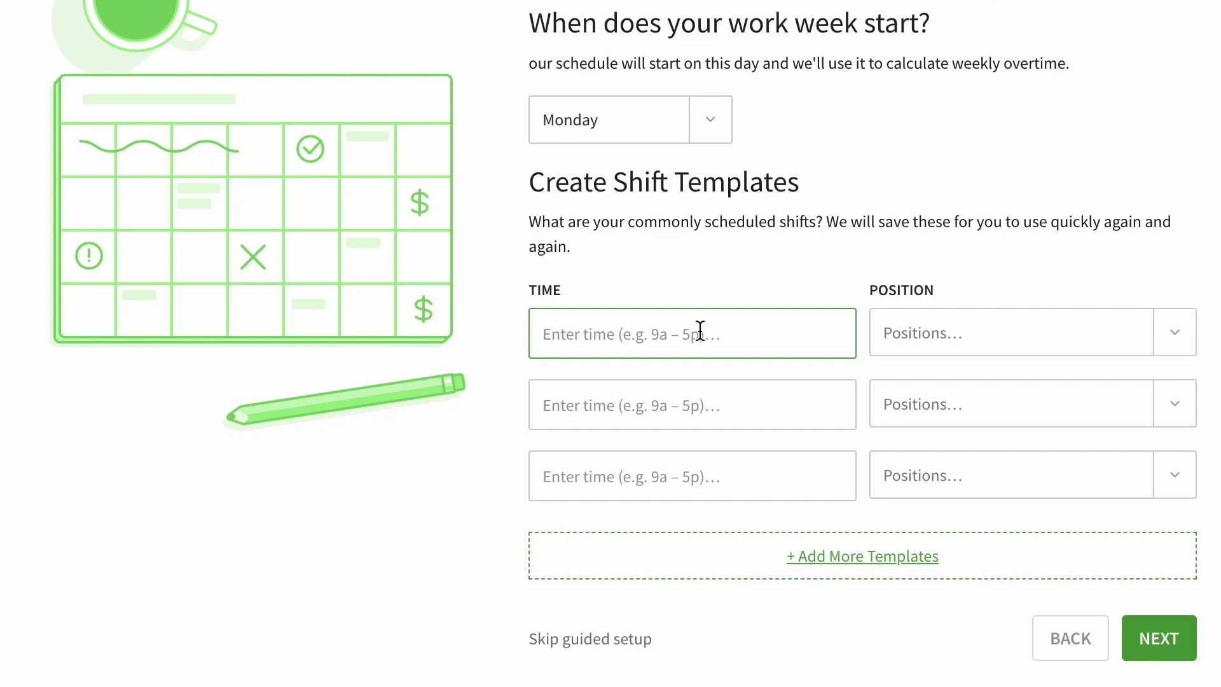
pyautogui.write('9')
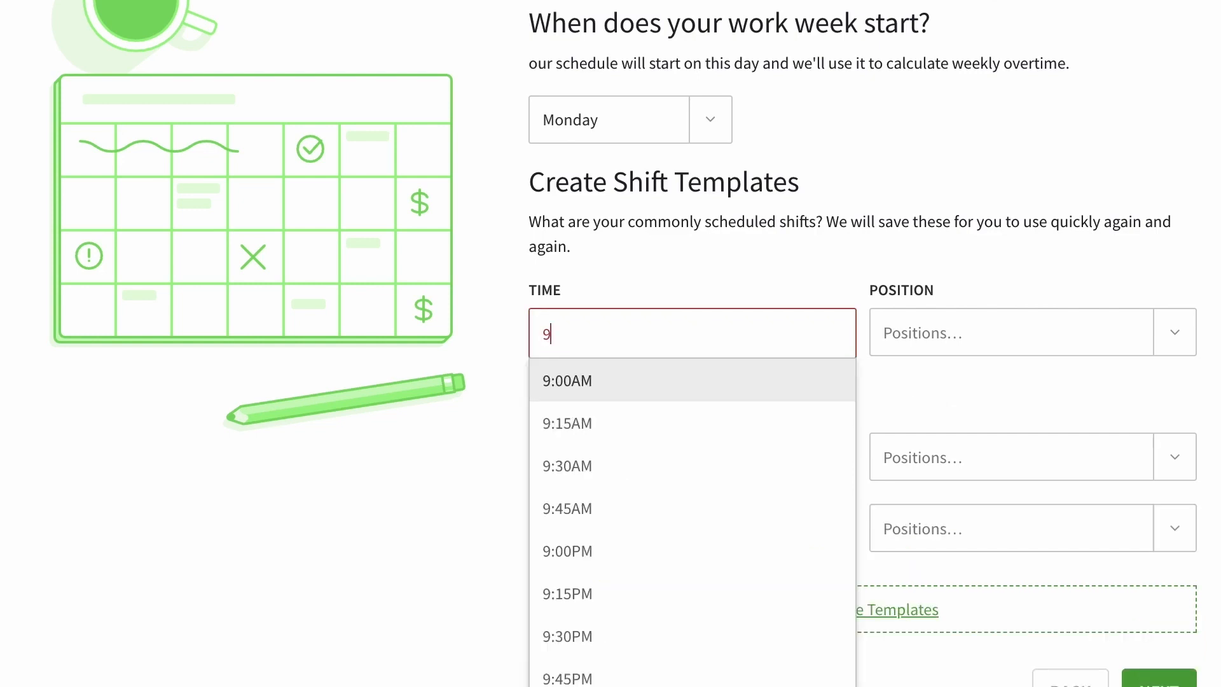
pyautogui.click(643, 382)
pyautogui.write('5pm')
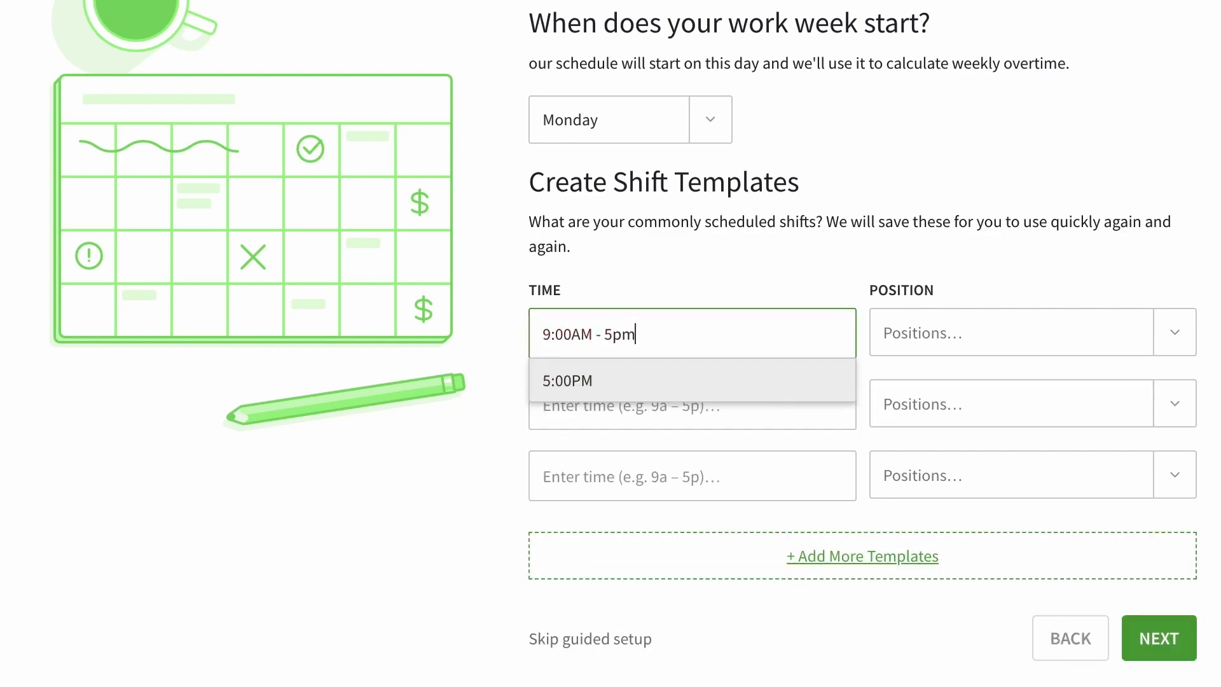
pyautogui.click(663, 385)
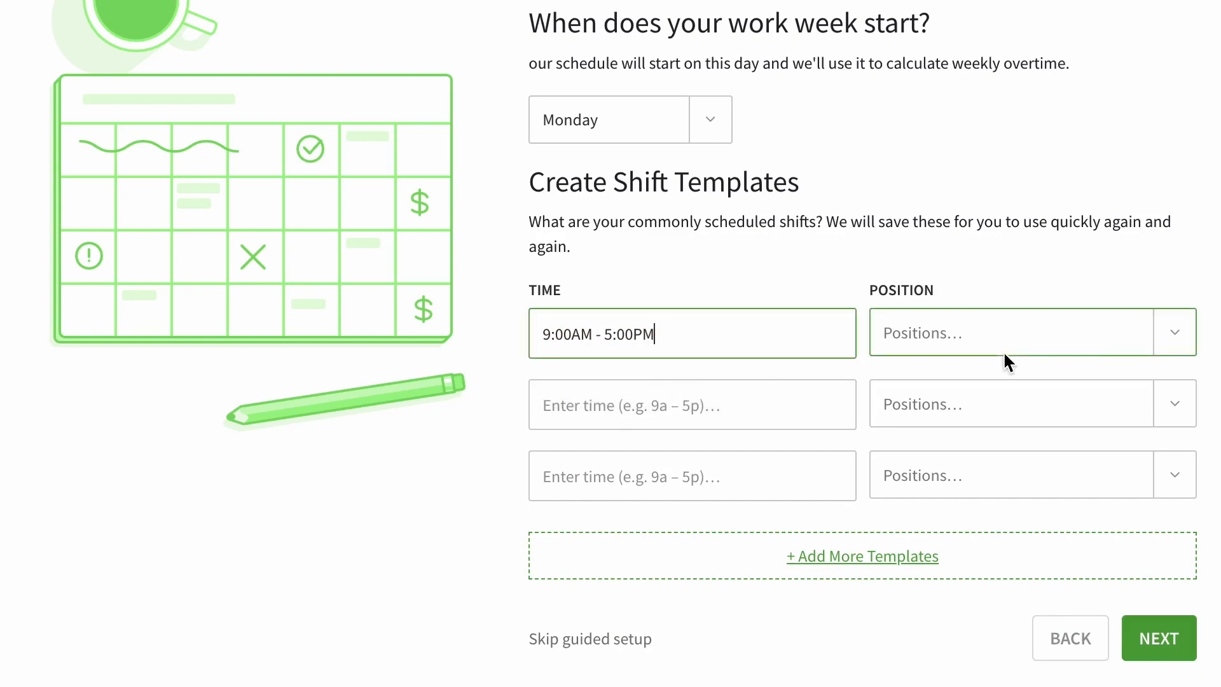
pyautogui.click(1174, 341)
pyautogui.click(1147, 394)
# - Create a second shift template from 9:00AM to 5:00PM for the Host position
pyautogui.click(816, 414)
pyautogui.write('9')
pyautogui.click(714, 452)
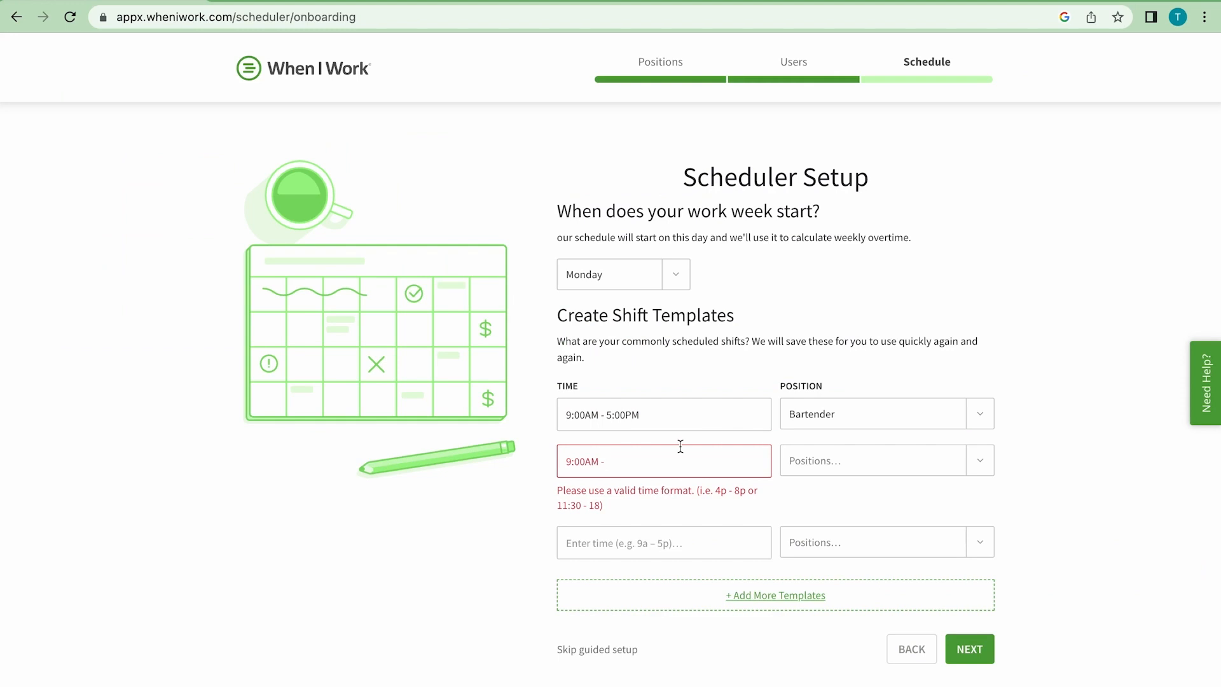
pyautogui.write('- 5p')
pyautogui.click(726, 457)
pyautogui.click(911, 418)
pyautogui.click(800, 531)
# - Create a third shift template from 9:00AM to 5:00PM for Server and finish the guided setup
pyautogui.click(699, 508)
pyautogui.write('9')
pyautogui.click(700, 538)
pyautogui.write('- 5p')
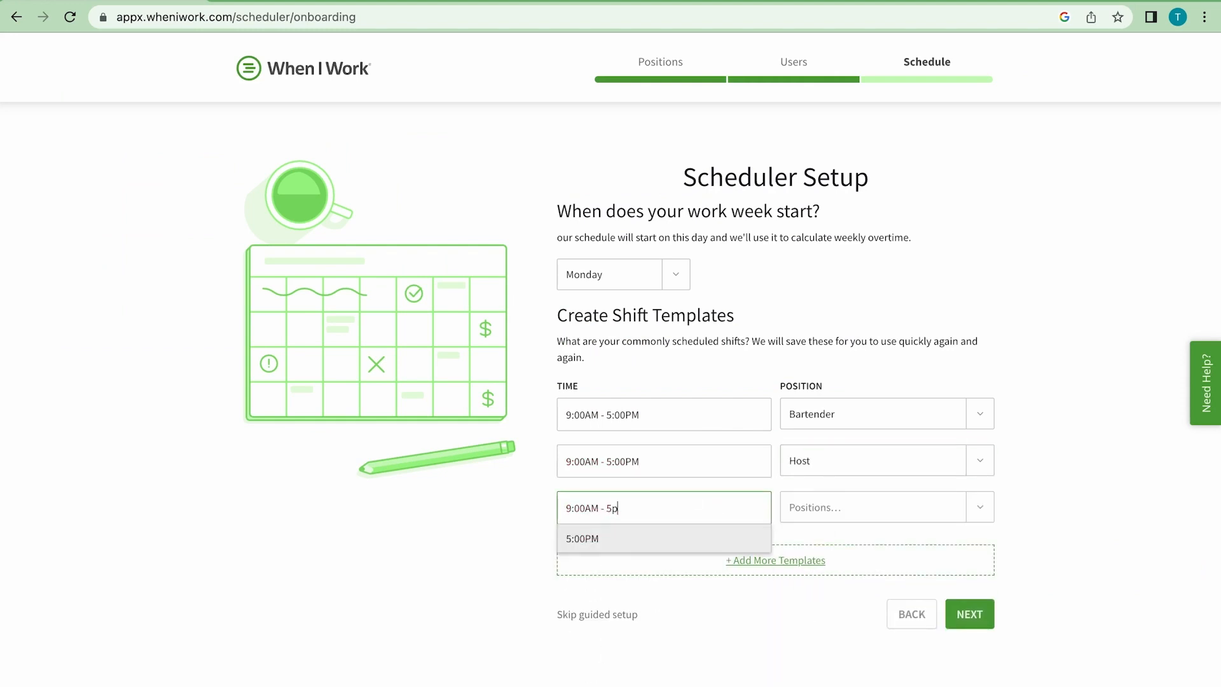
pyautogui.click(658, 541)
pyautogui.click(853, 511)
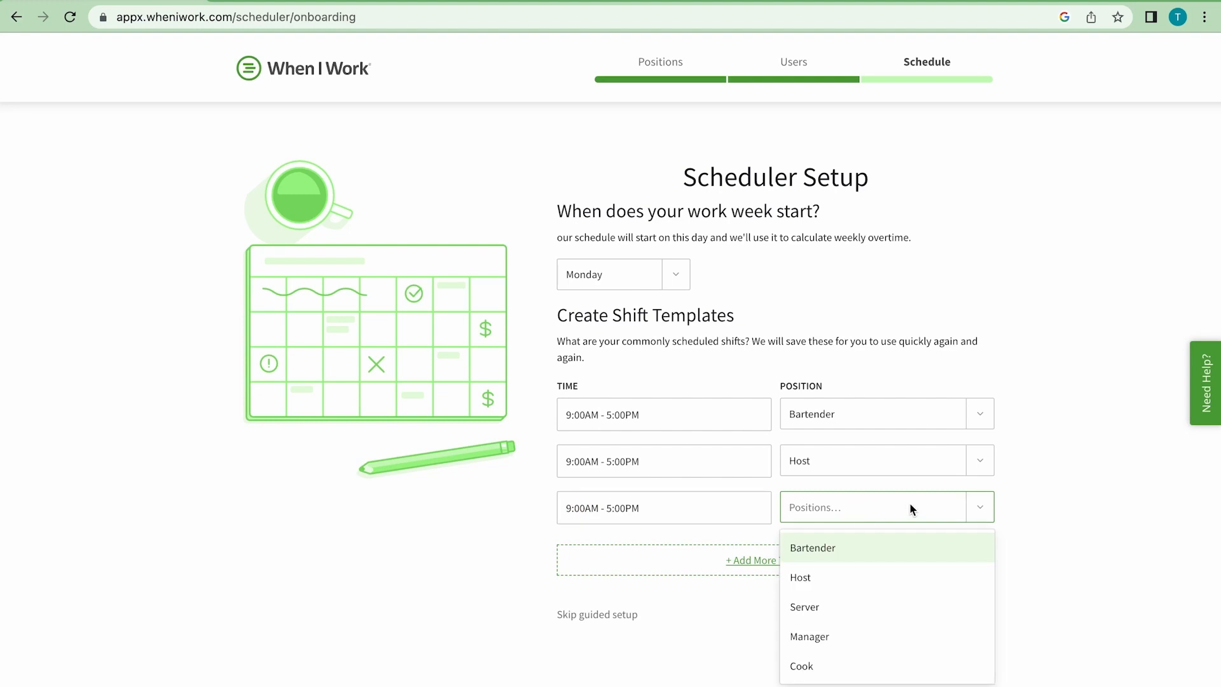
pyautogui.click(906, 616)
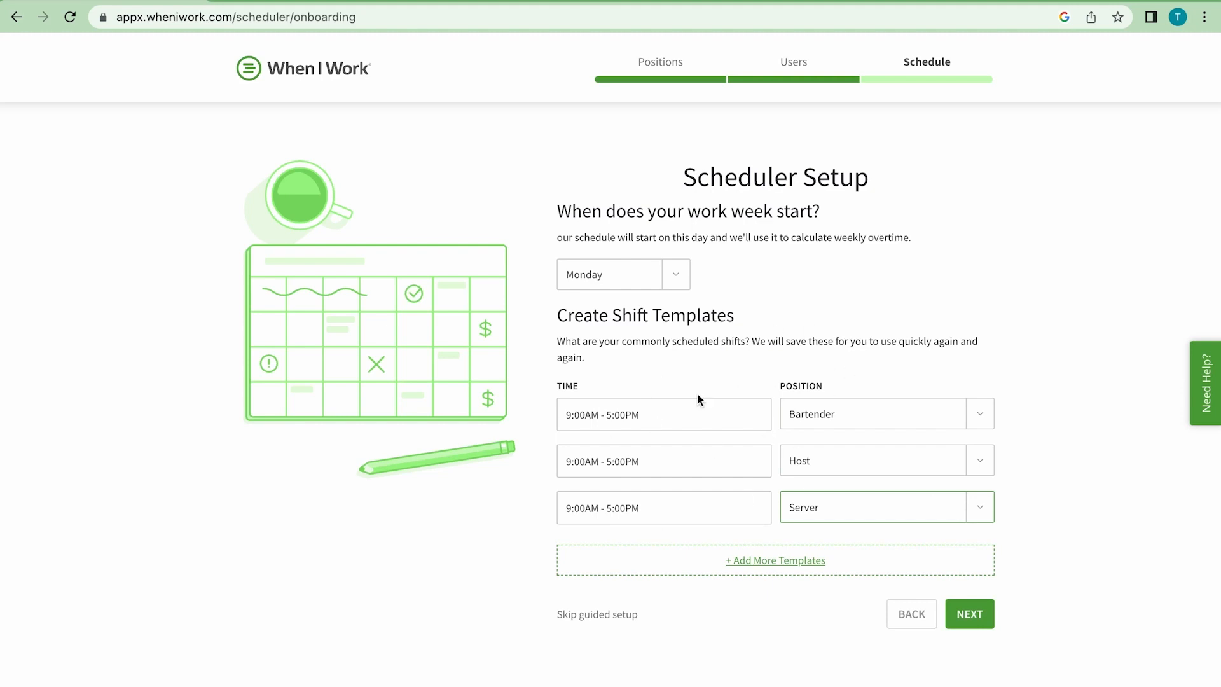
pyautogui.click(977, 613)
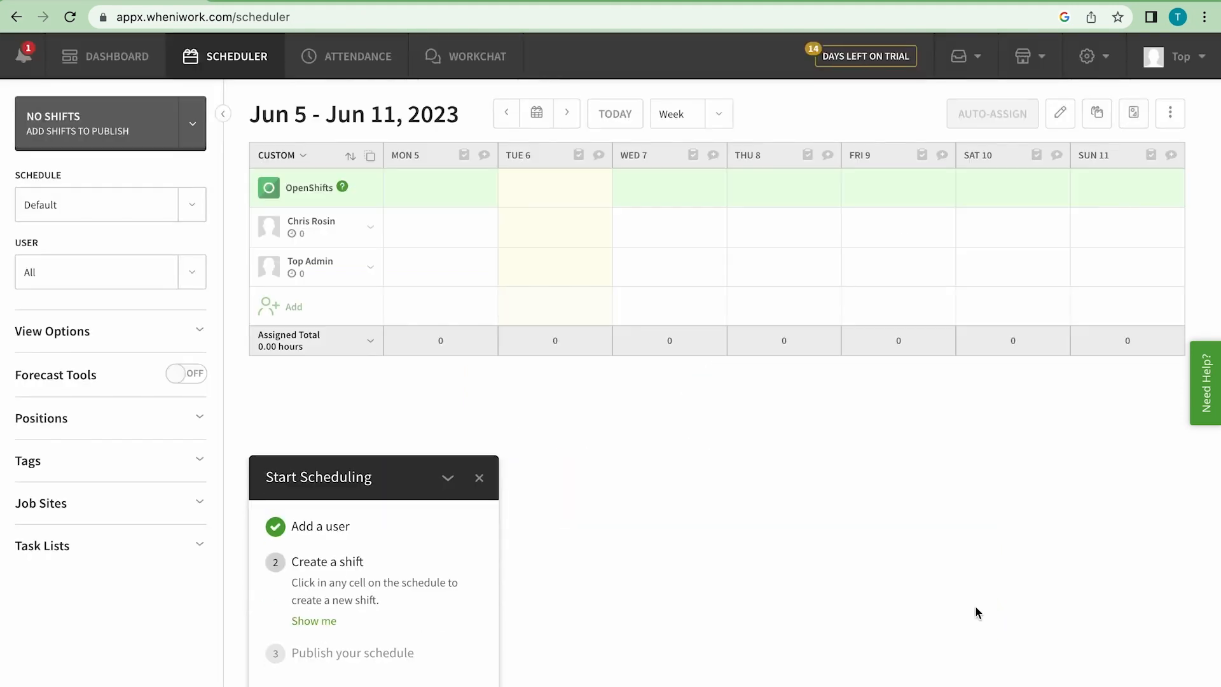